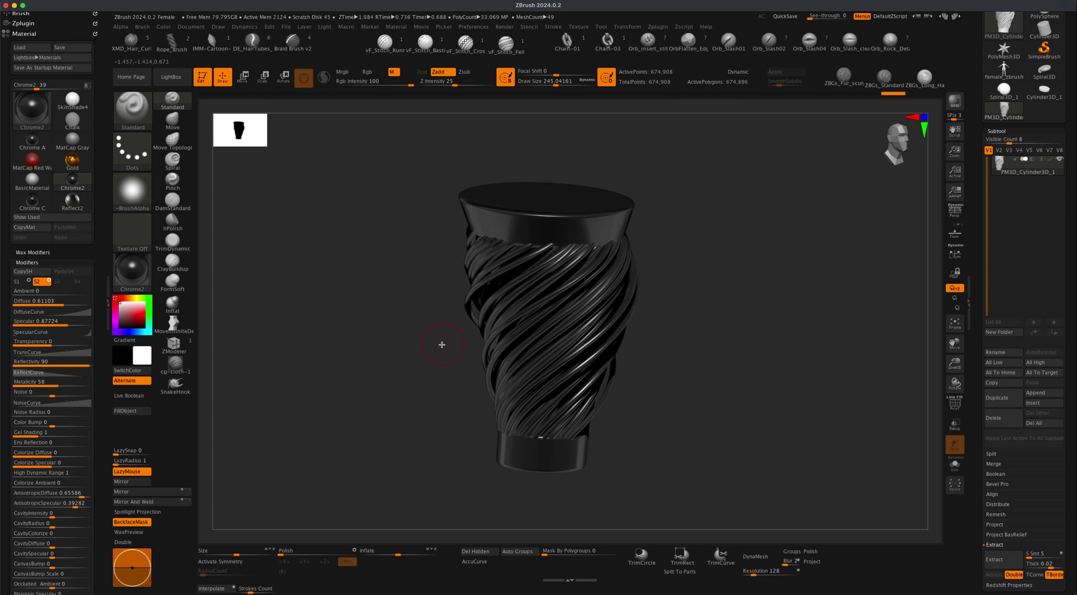
- Switch the active tool from the twisted model to the flat Cylinder3D_1 primitive
drag(691, 369, 738, 372)
click(950, 107)
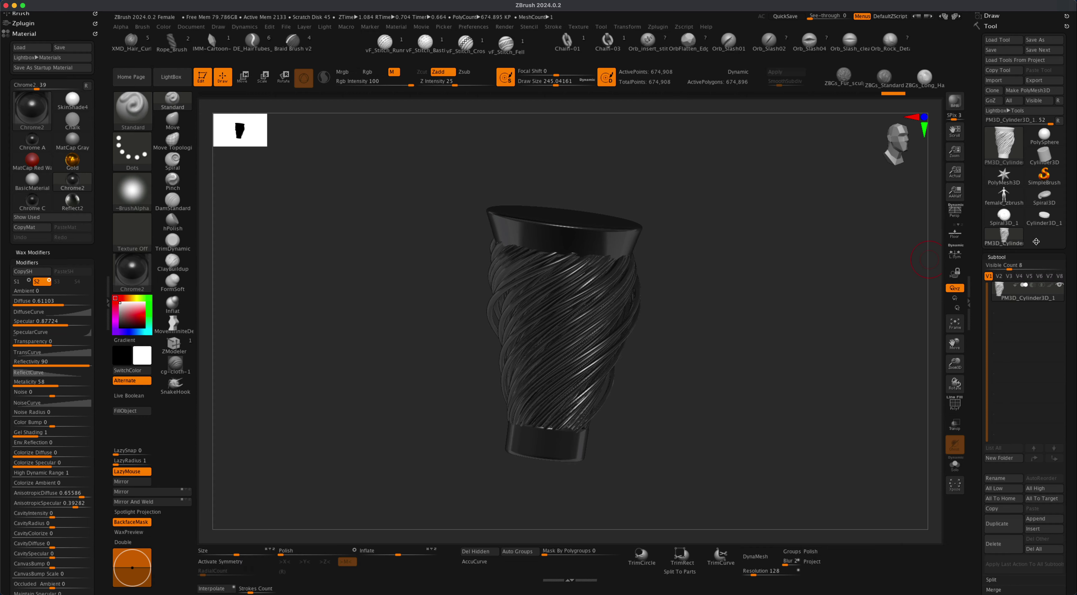
click(1003, 144)
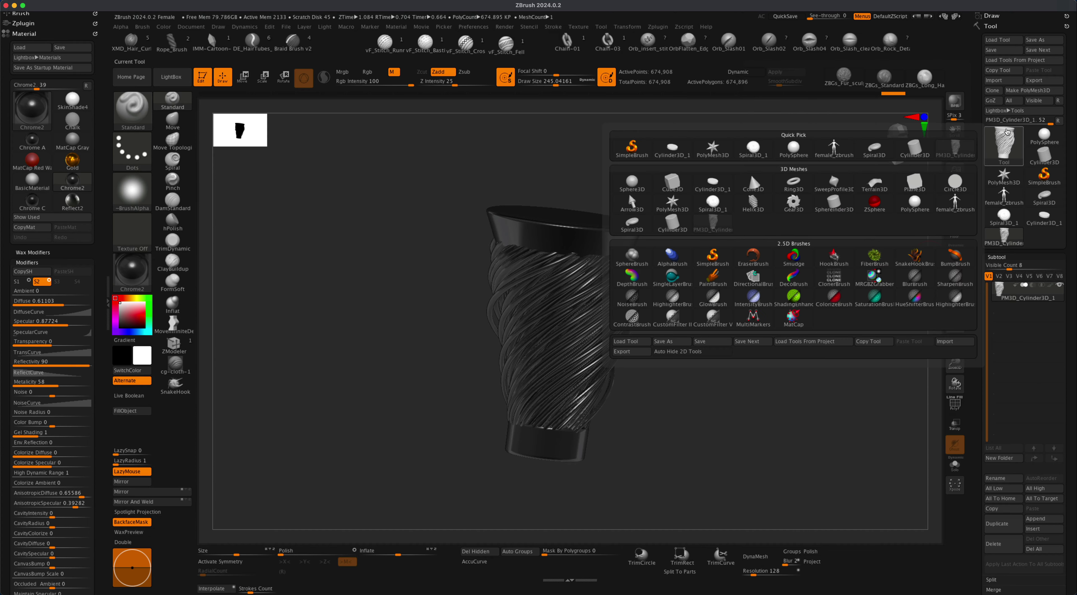
click(713, 183)
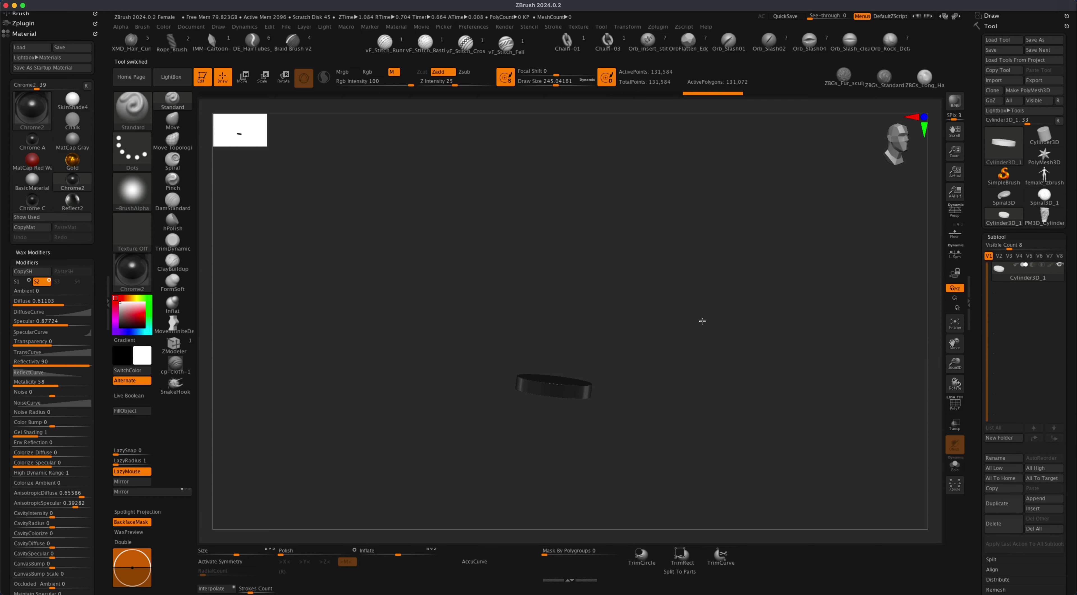
- Change the material of the flat cylinder to BasicMaterial
drag(694, 302, 698, 372)
click(140, 277)
click(229, 368)
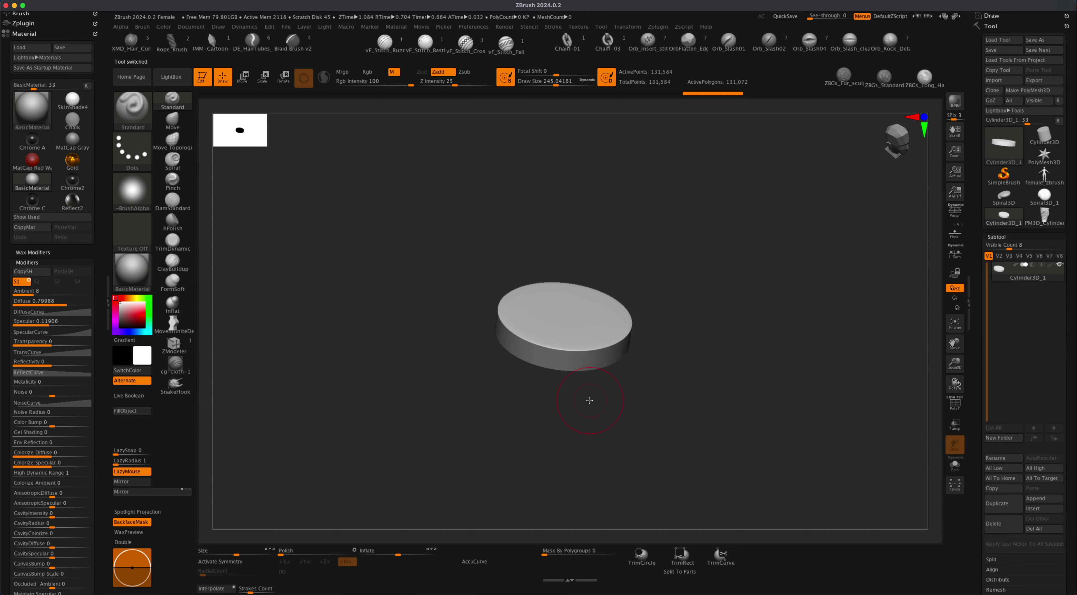
- Convert the flat cylinder primitive into an editable PolyMesh3D
mouse_move(590, 399)
mouse_down()
mouse_move(670, 424)
mouse_move(722, 392)
mouse_up()
drag(859, 290, 820, 316)
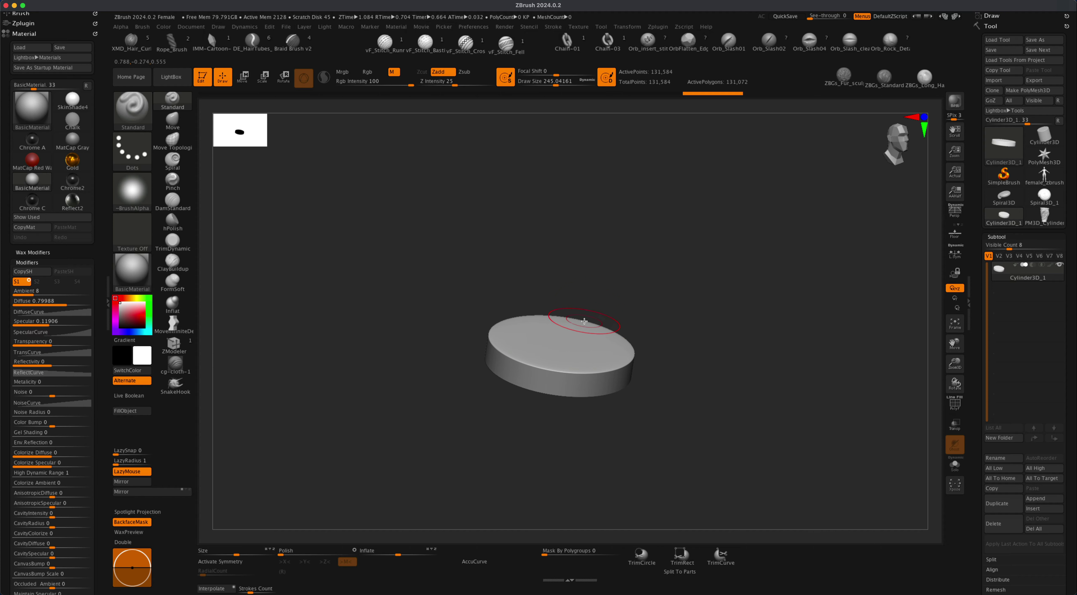
drag(690, 322, 852, 199)
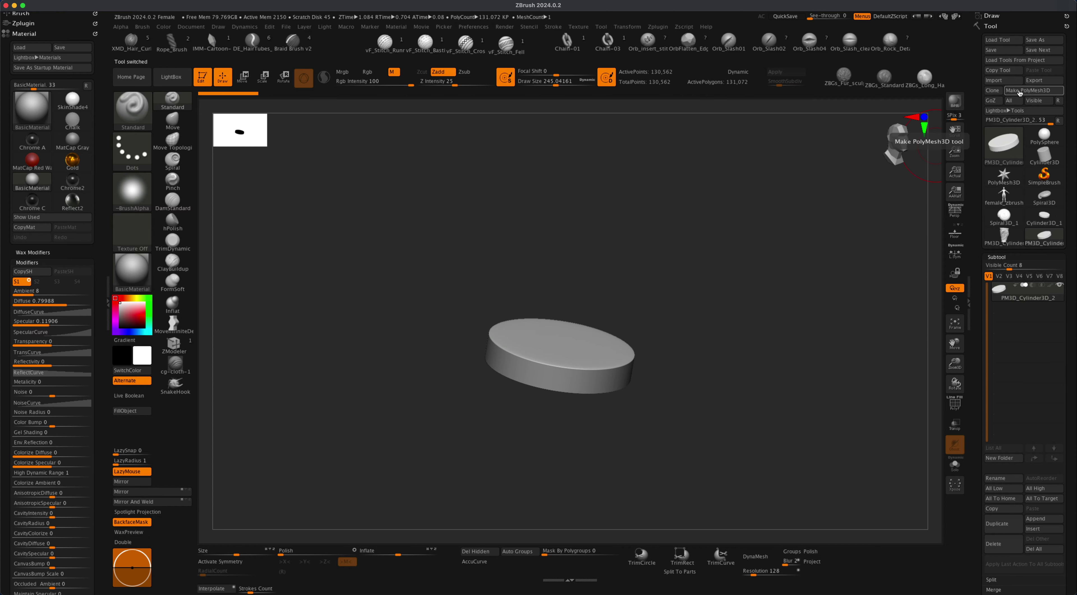
mouse_move(760, 289)
mouse_down()
mouse_move(517, 337)
mouse_move(560, 349)
mouse_move(557, 362)
mouse_move(550, 343)
mouse_up()
key(super+z)
key(super+z)
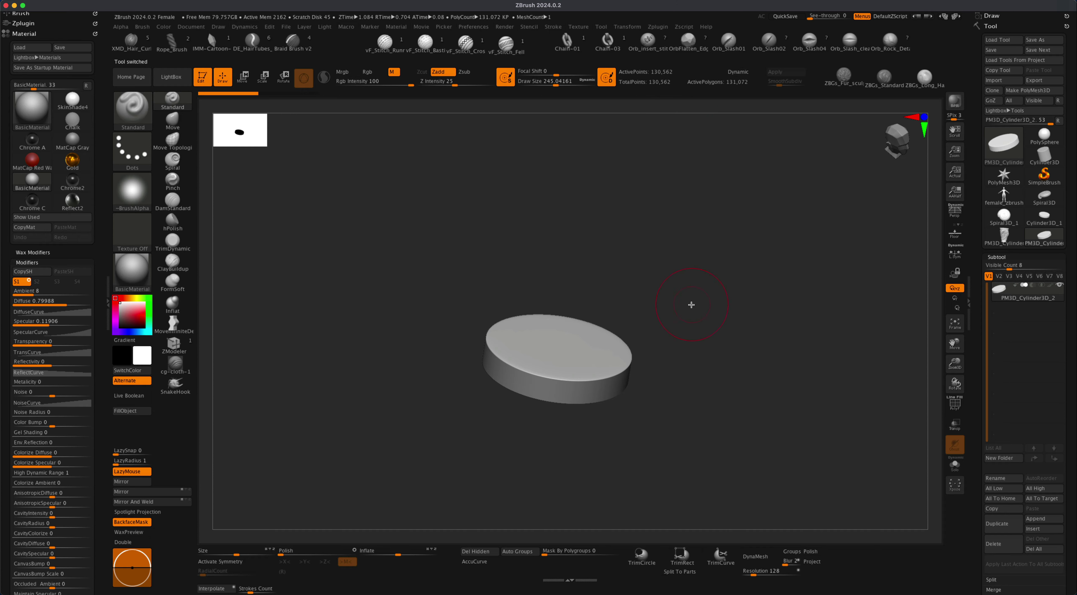
- Duplicate the disc straight up along the Y axis within the same mesh, well above the original, and clear the mask
alt+drag(693, 301, 690, 309)
drag(585, 302, 696, 345)
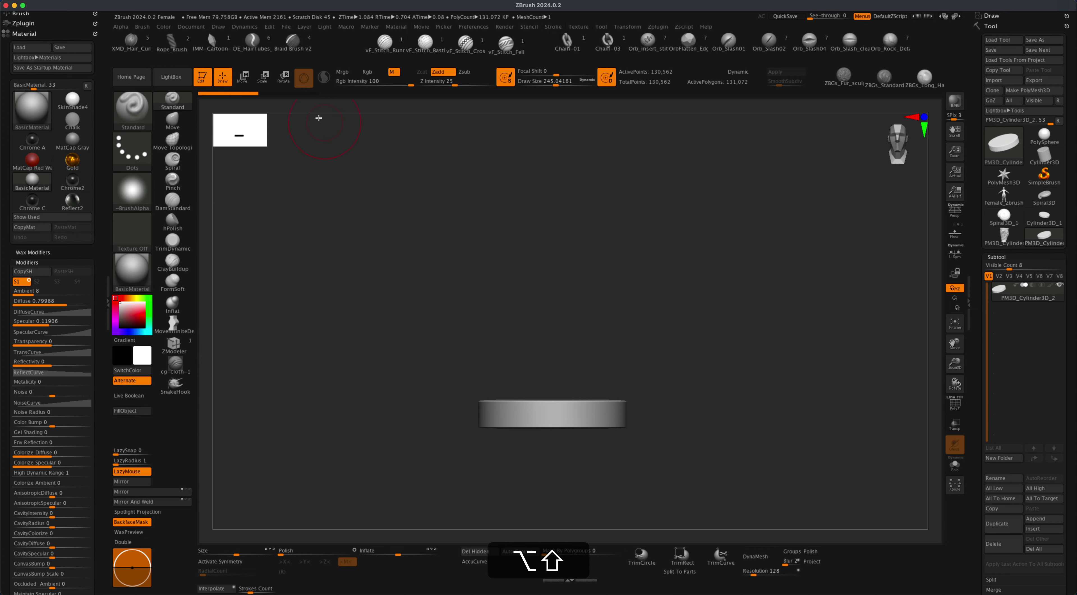
click(240, 79)
key(super)
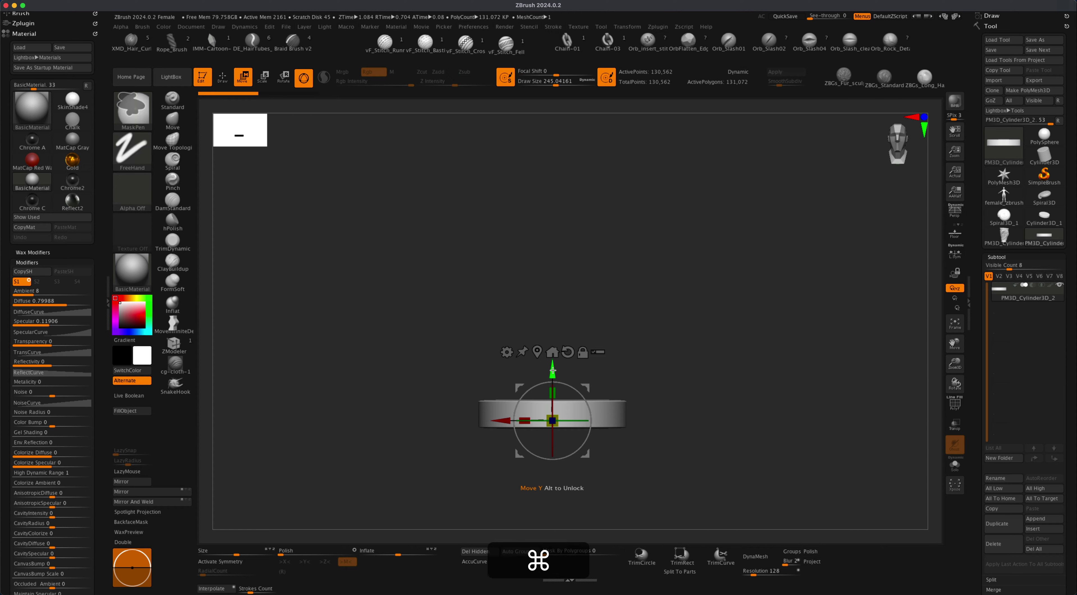
super+drag(553, 370, 568, 142)
mouse_move(702, 263)
mouse_down()
mouse_move(711, 310)
mouse_move(671, 327)
mouse_up()
super+drag(687, 246, 738, 332)
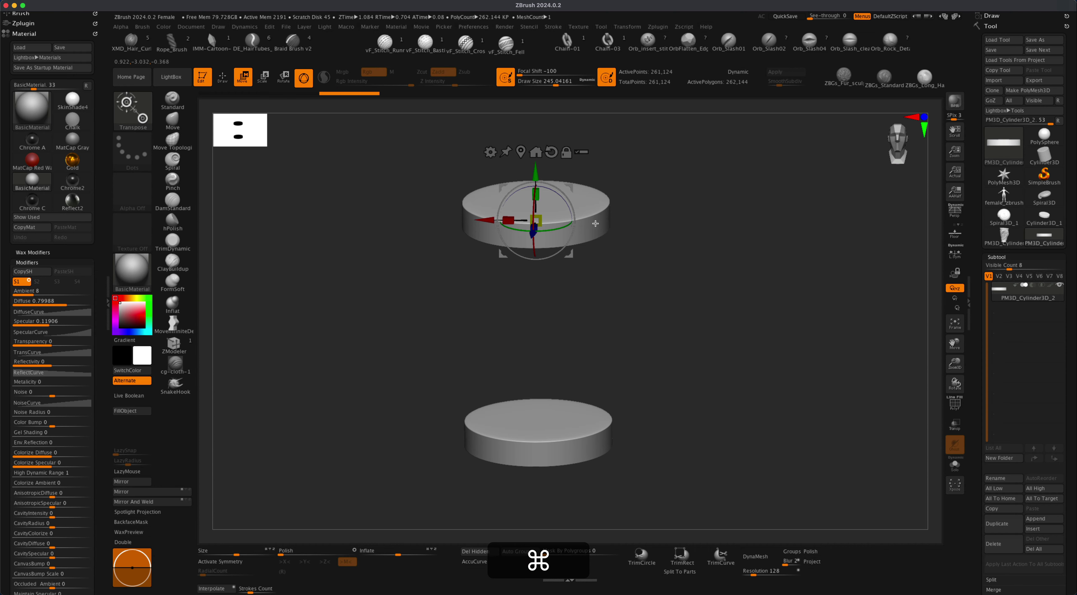
- Mask the lower disc from the front view using the MaskRect brush
alt+drag(647, 290, 675, 317)
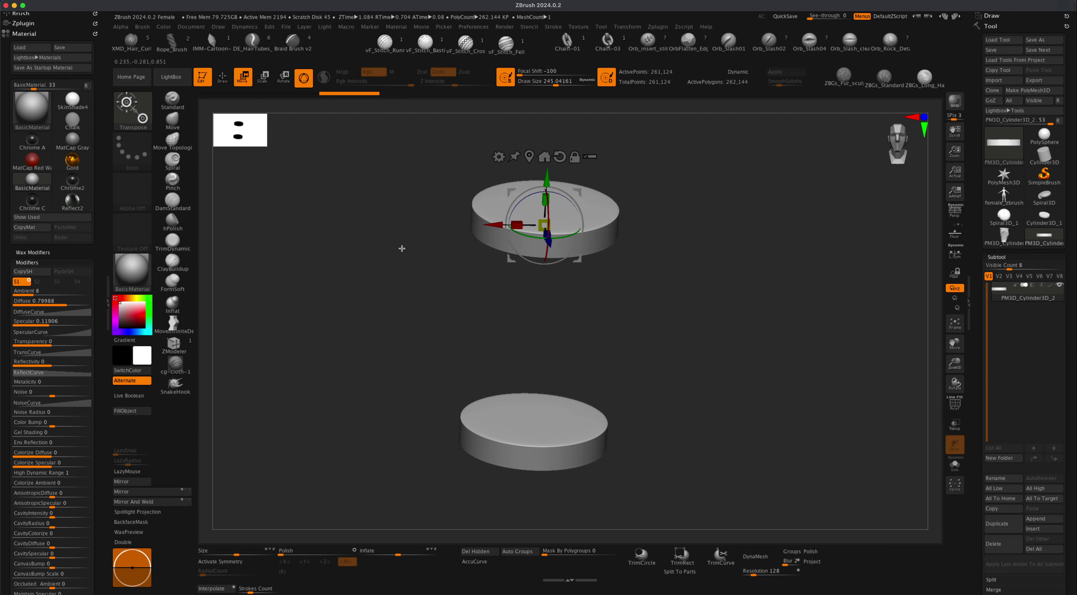
drag(443, 294, 460, 260)
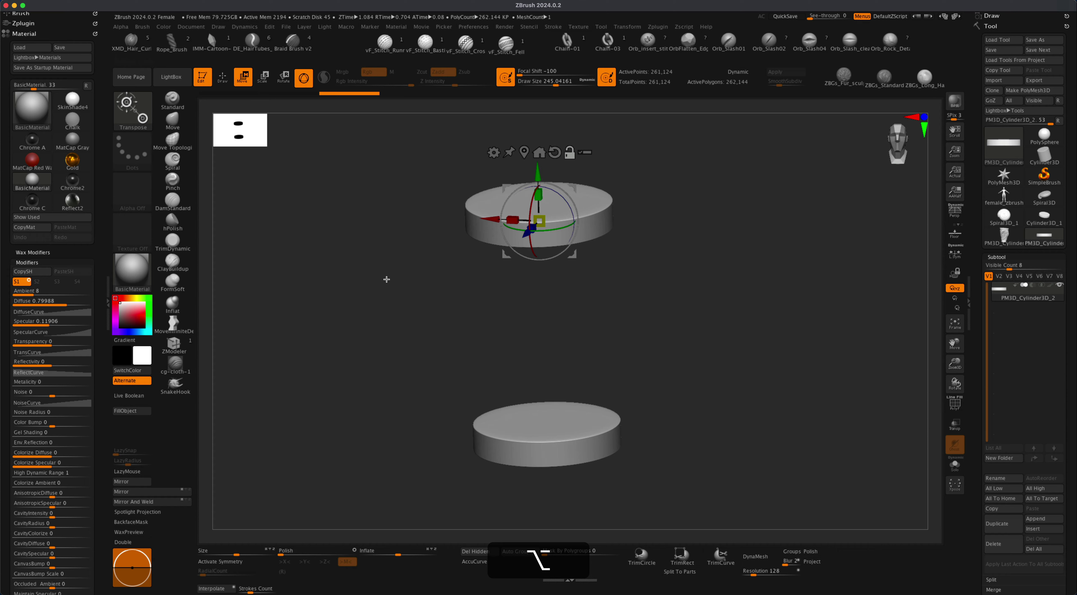
shift+drag(390, 289, 394, 276)
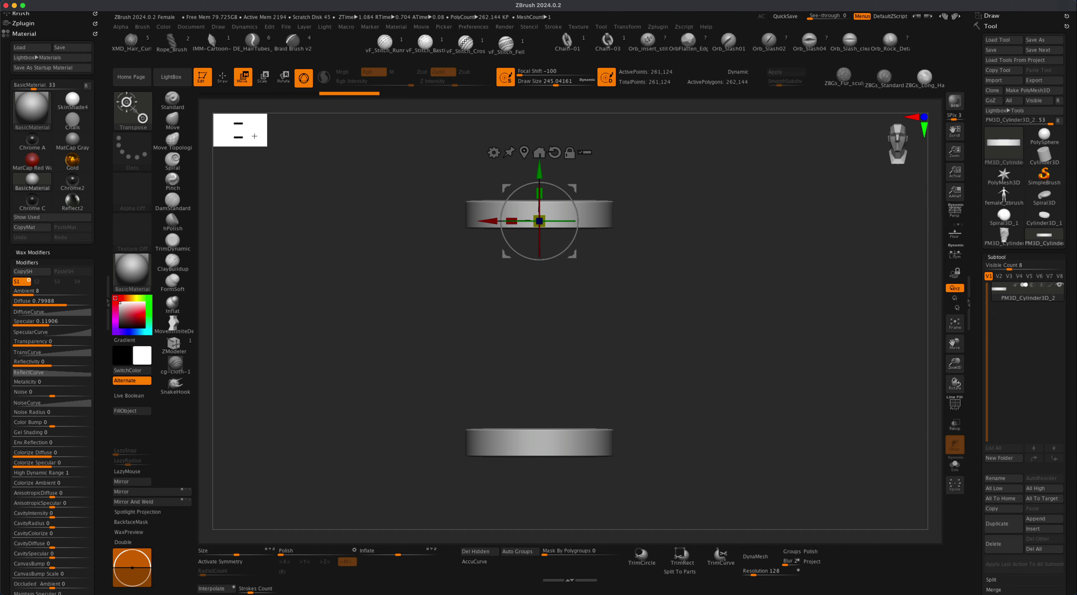
key(q)
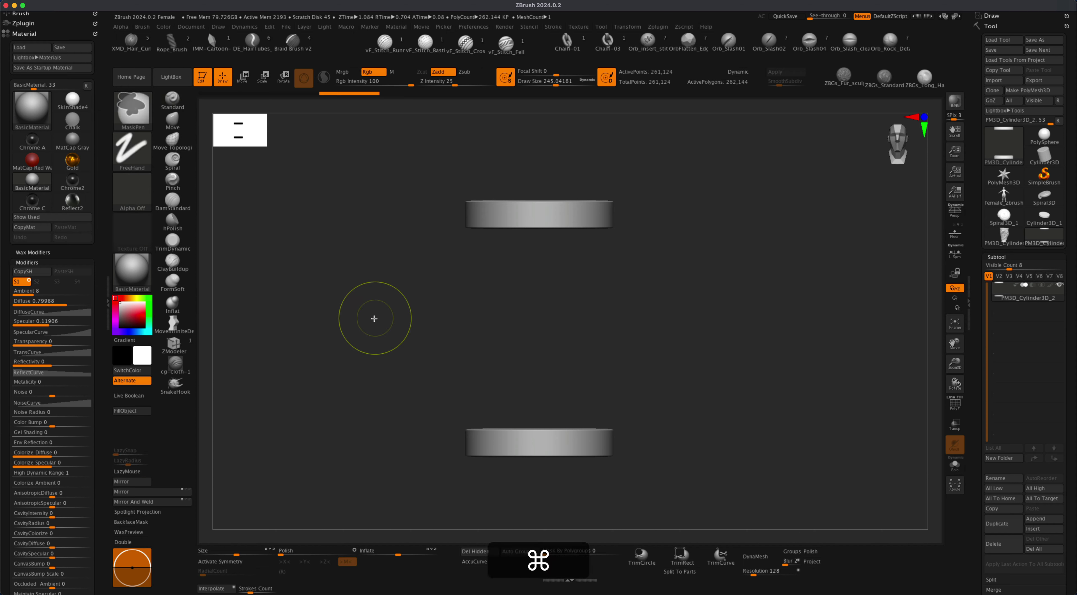
super+click(139, 116)
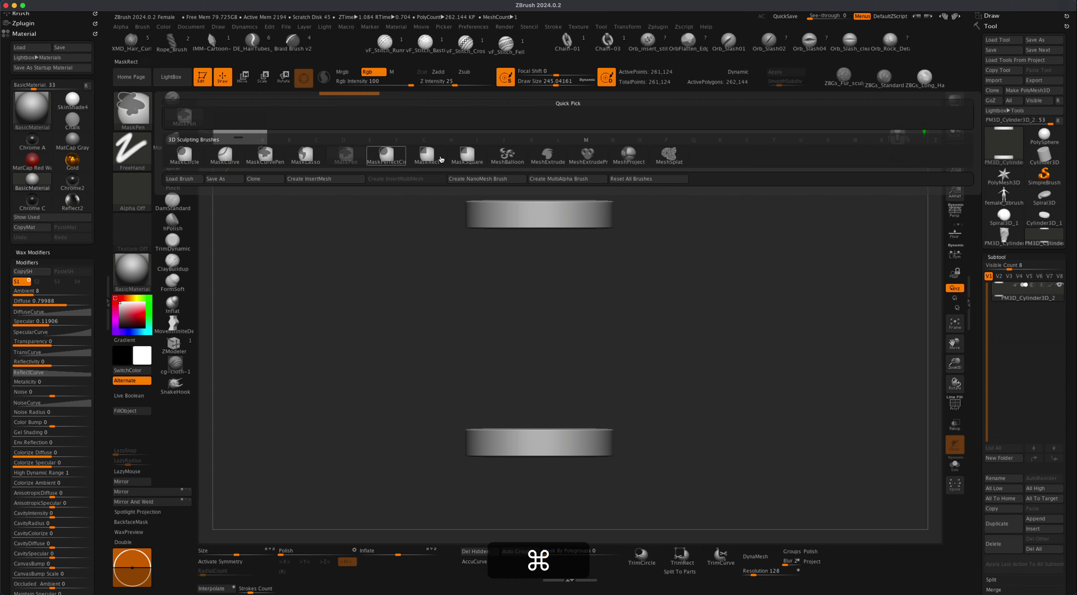
mouse_move(426, 155)
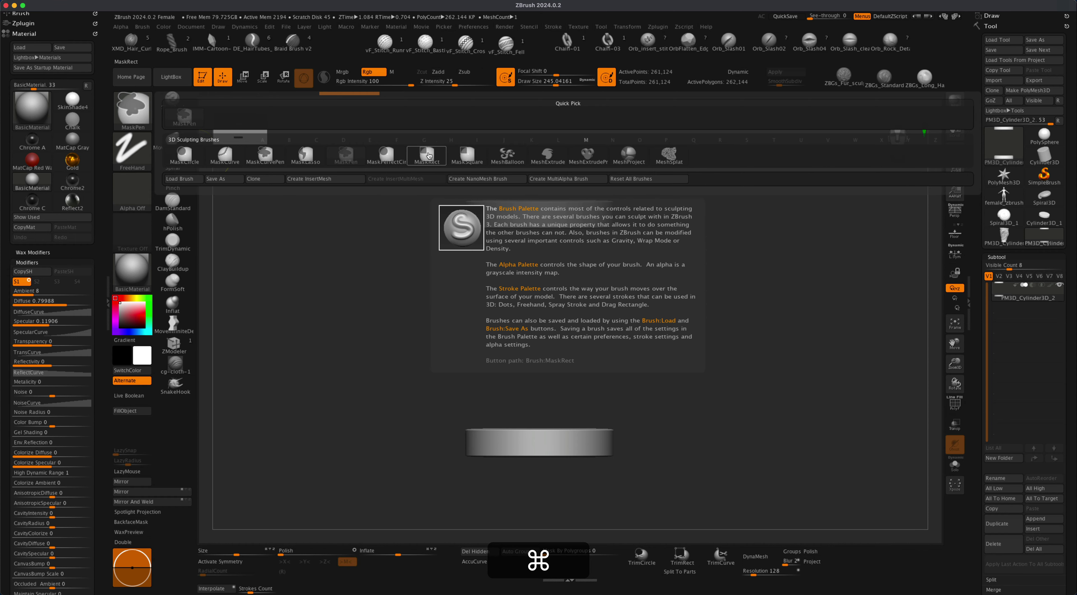
click(432, 155)
mouse_move(322, 348)
super+mouse_down()
mouse_move(452, 335)
mouse_move(720, 228)
super+mouse_up()
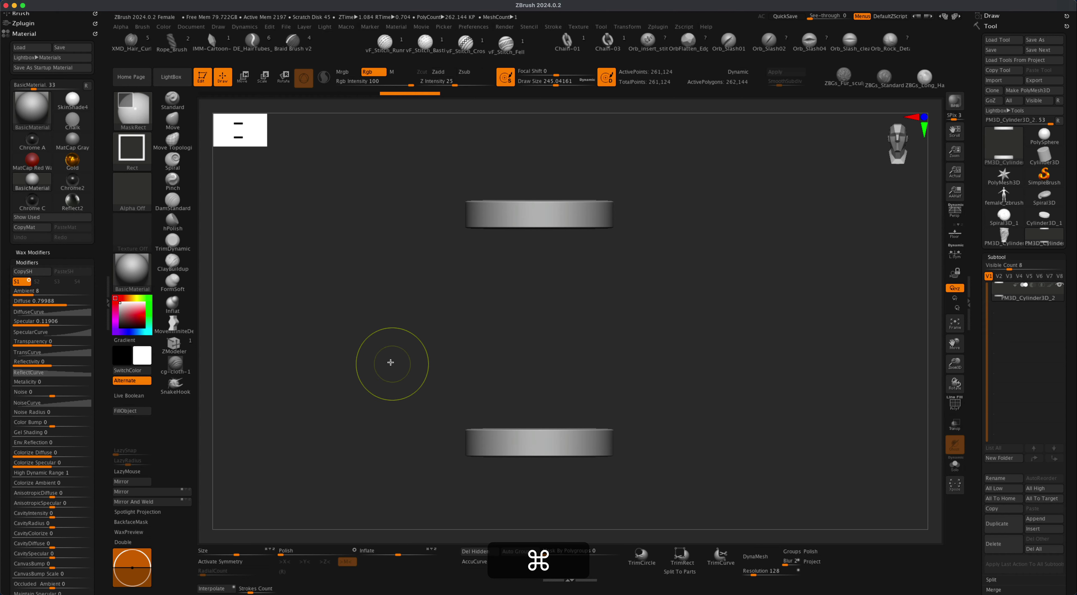
mouse_move(391, 361)
super+mouse_down()
mouse_move(705, 433)
mouse_move(760, 397)
mouse_move(768, 319)
mouse_move(742, 397)
mouse_move(676, 352)
mouse_move(685, 363)
mouse_move(706, 355)
super+mouse_up()
- Set the Slime Bridge options to 0 Capillaries, 0 Branches and 250 Bridges
click(1004, 256)
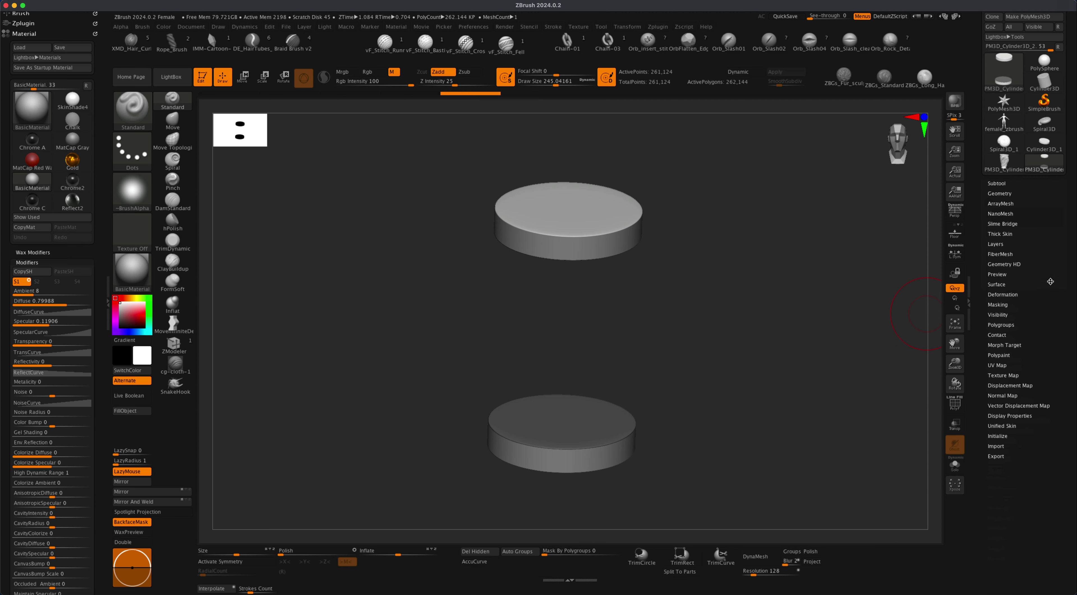
click(1004, 224)
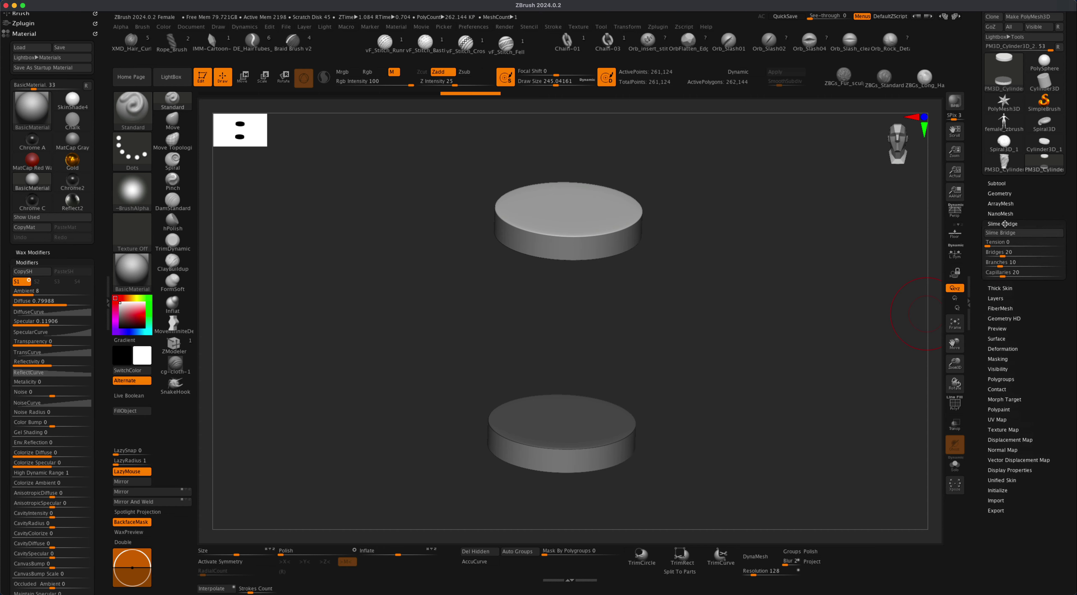
drag(1058, 306, 1058, 337)
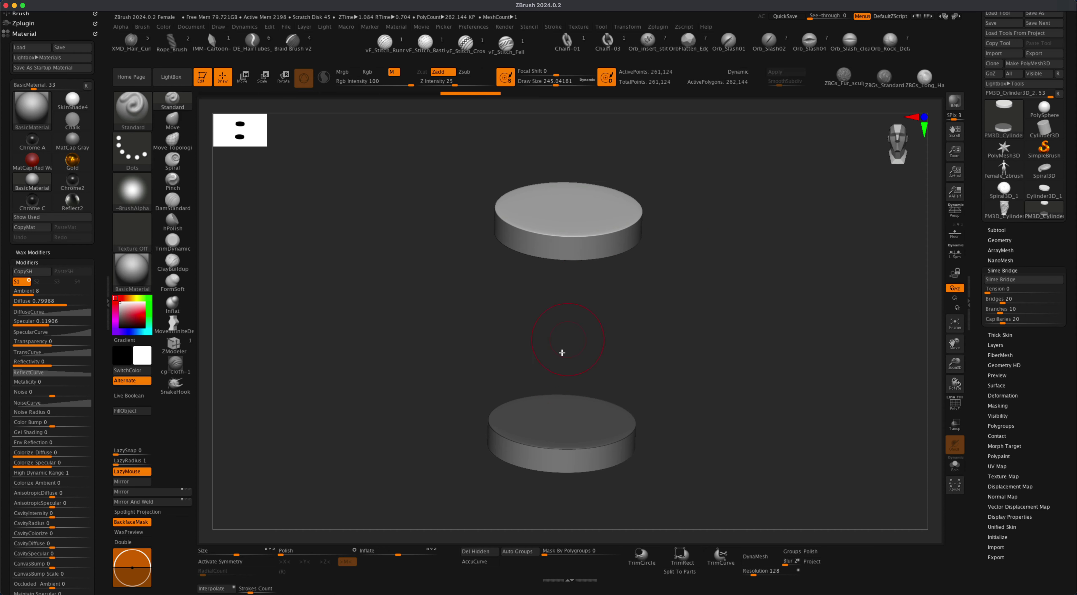
click(1005, 322)
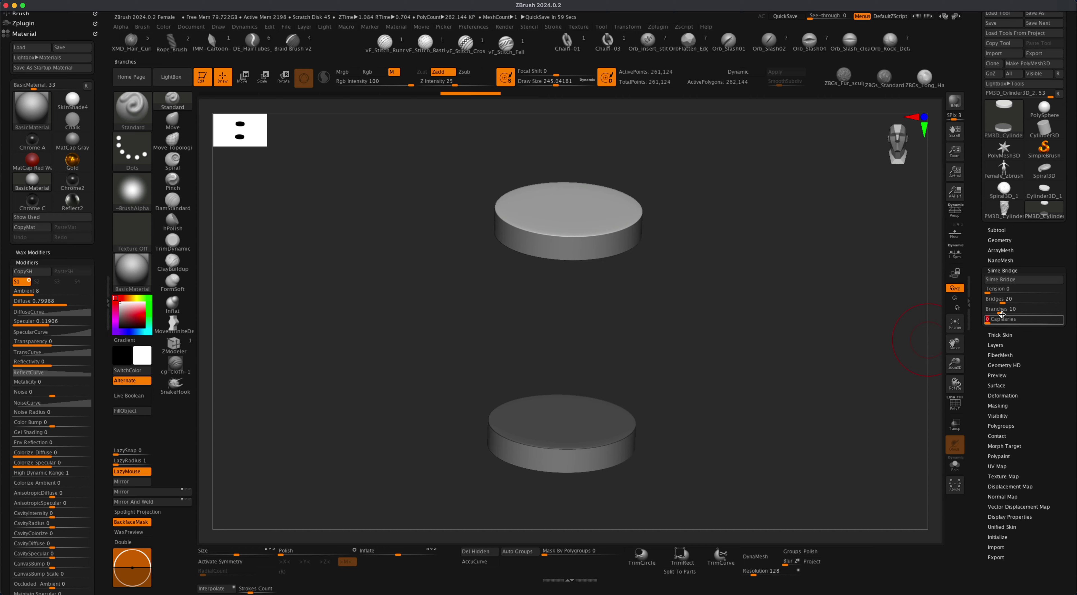
click(990, 312)
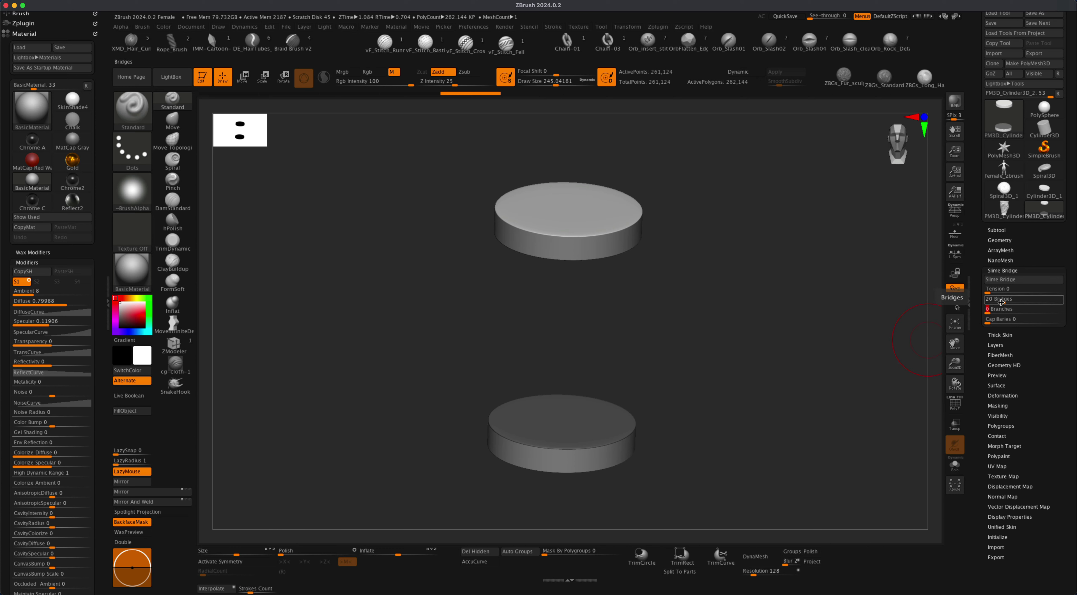
drag(1003, 301, 1012, 303)
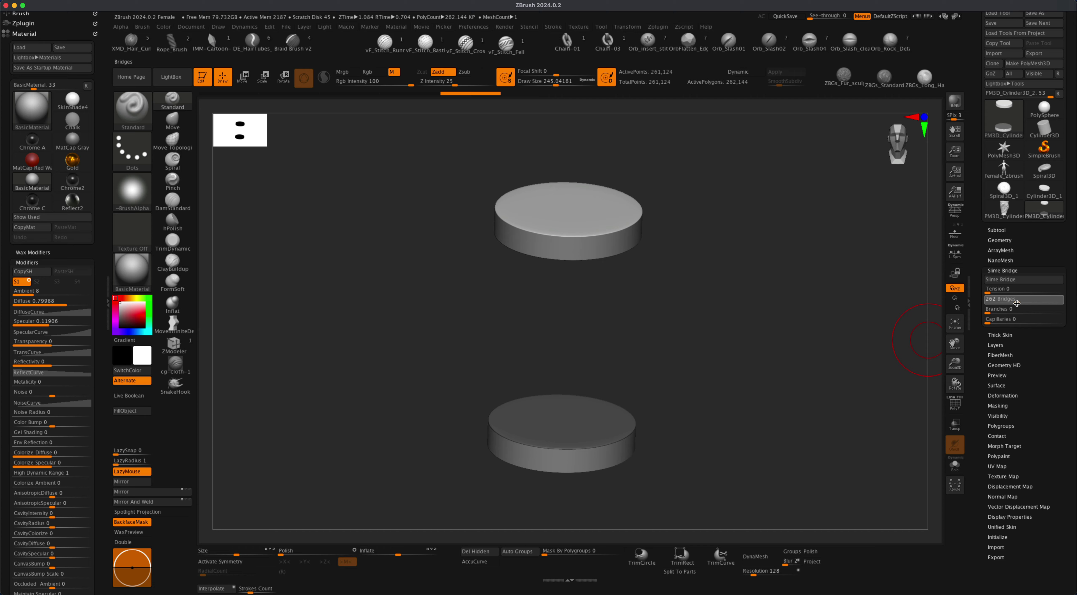
click(1004, 299)
text(25)
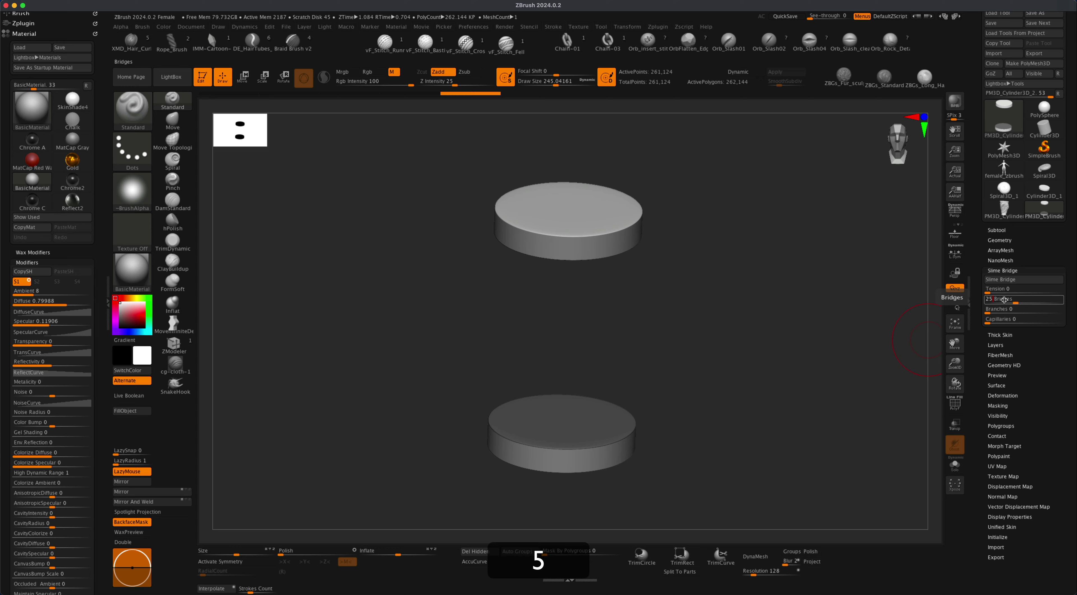
text(0)
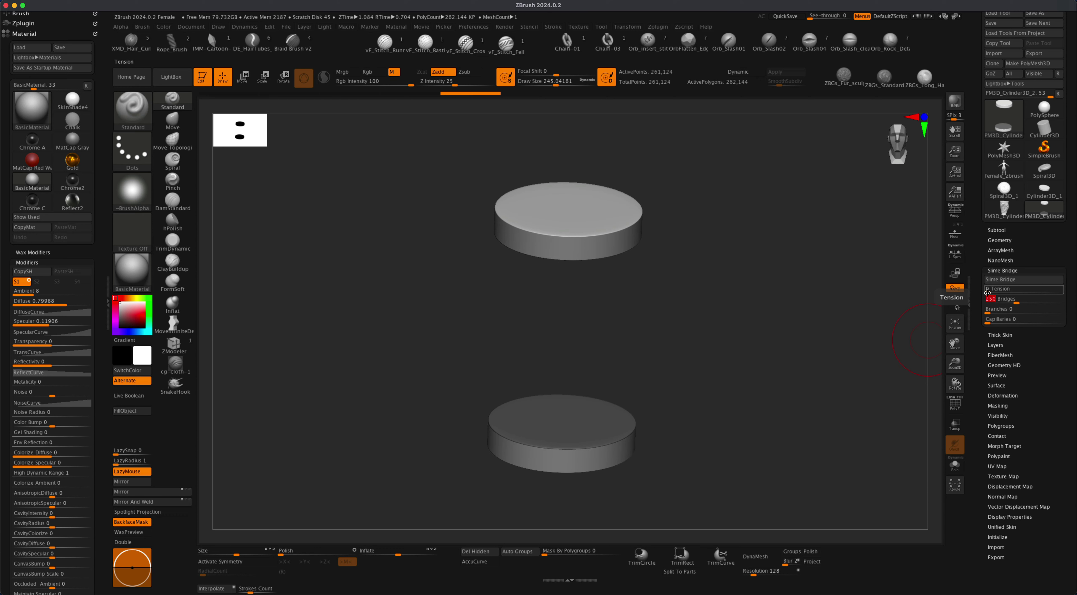
- Set the Slime Bridge Tension to about 89 and generate the bridge between the two discs
drag(988, 292, 1027, 294)
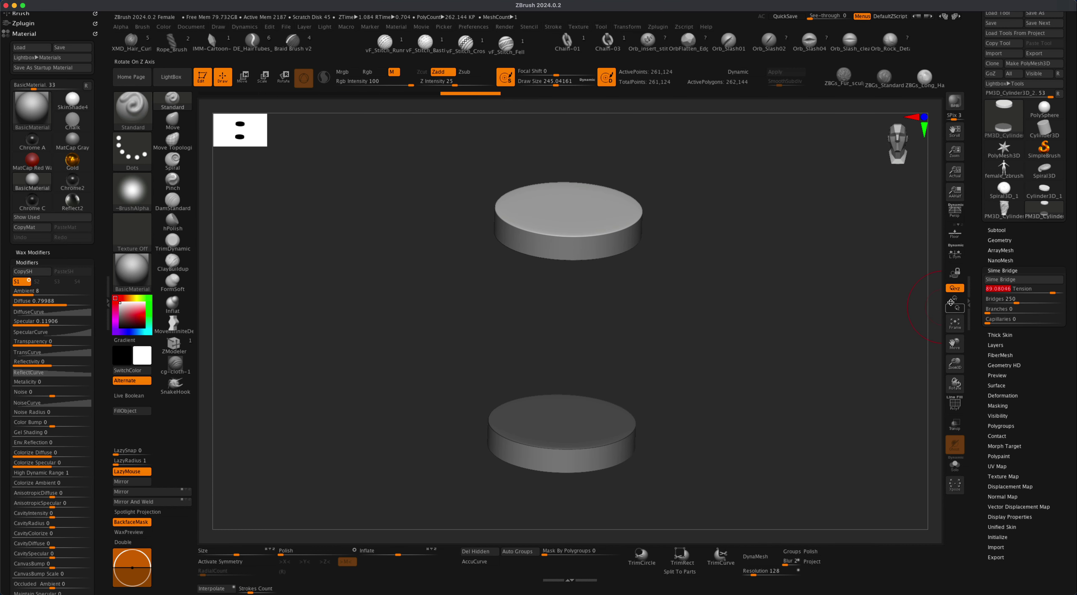
click(998, 290)
key(Tab)
click(1025, 279)
drag(699, 360, 690, 395)
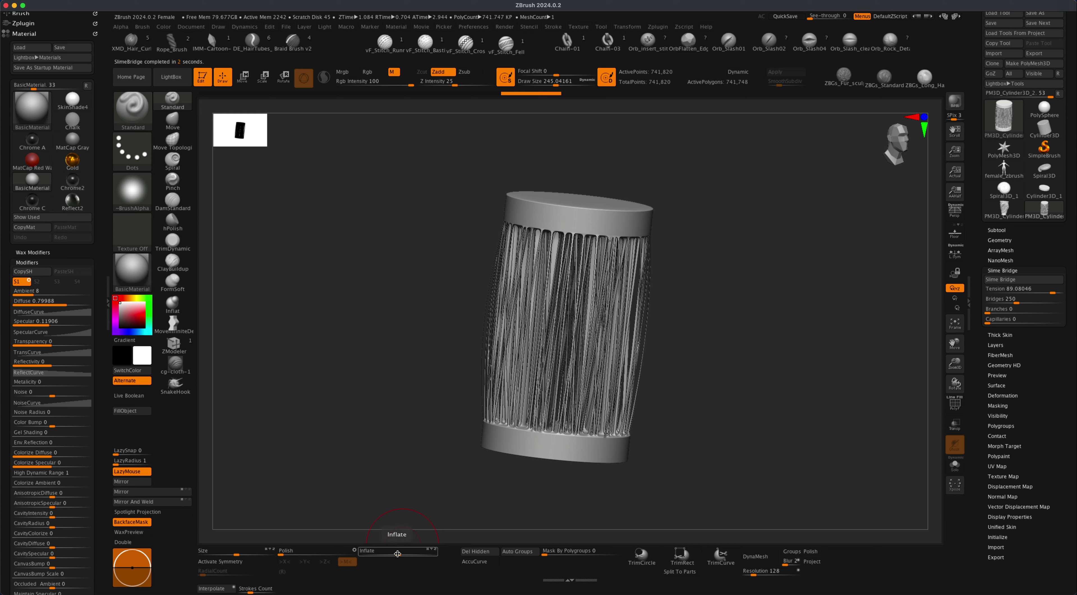
- Inflate the bridged mesh slightly to thicken its vertical strands
drag(397, 553, 411, 553)
mouse_move(404, 404)
mouse_down()
mouse_move(426, 423)
mouse_move(394, 400)
mouse_move(607, 398)
mouse_up()
mouse_move(777, 399)
alt+mouse_down()
mouse_move(776, 385)
mouse_move(738, 421)
alt+mouse_up()
- Twist the mesh around its vertical axis from both the upper and lower ends with the Twist deformer, so the strands spiral
shift+drag(751, 385, 624, 343)
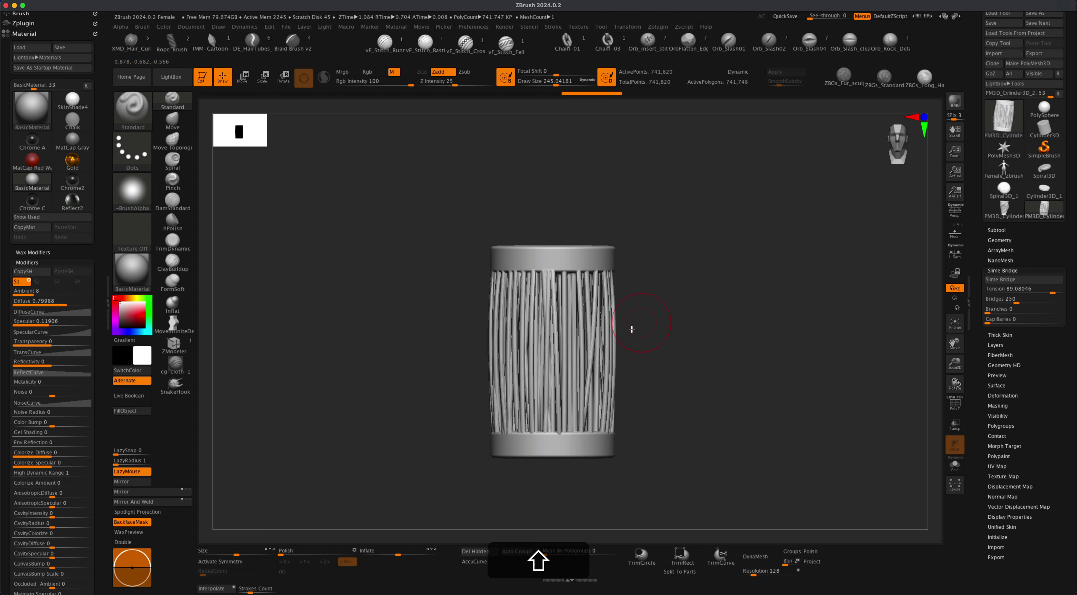
click(247, 84)
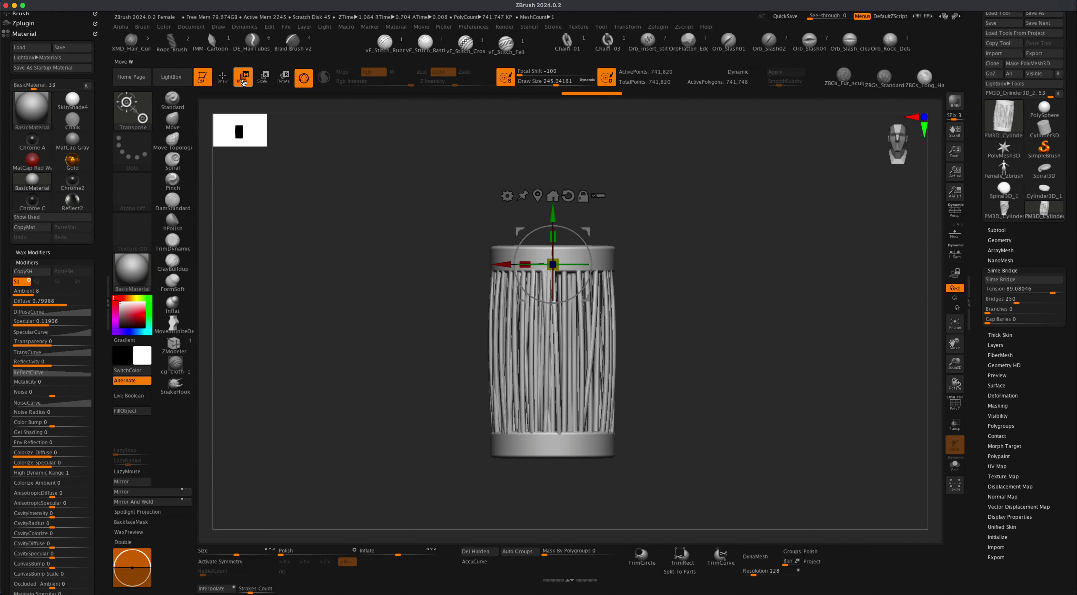
click(506, 196)
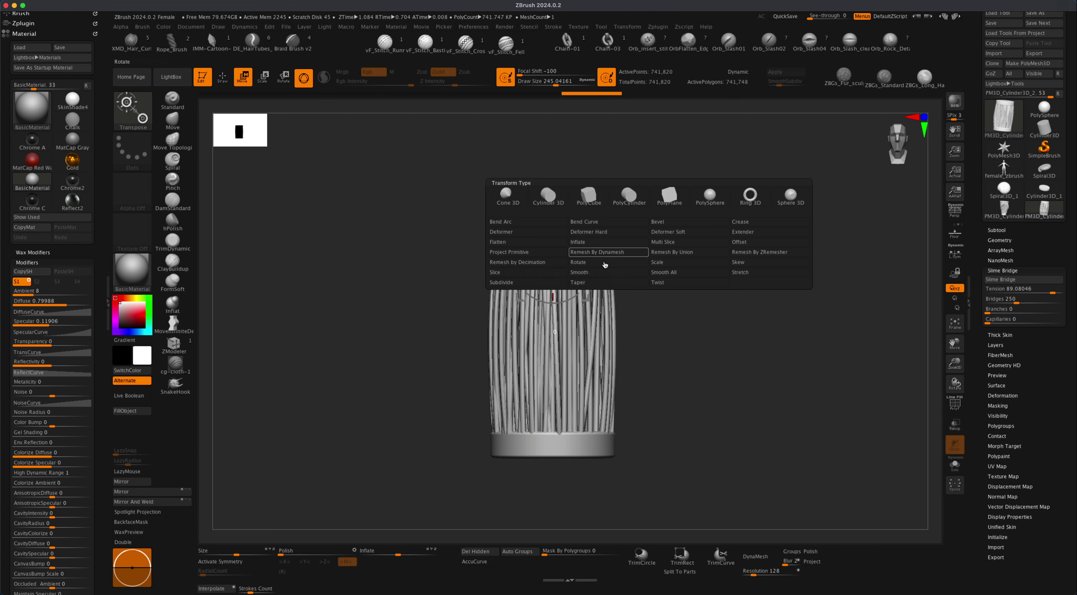
click(660, 282)
drag(553, 234, 551, 163)
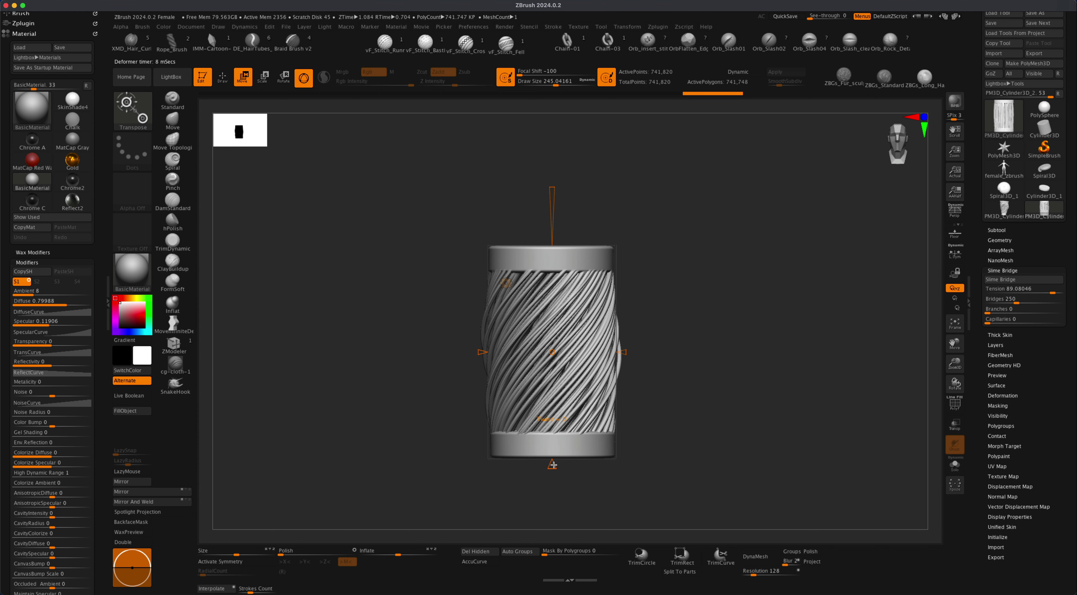
drag(552, 466, 554, 413)
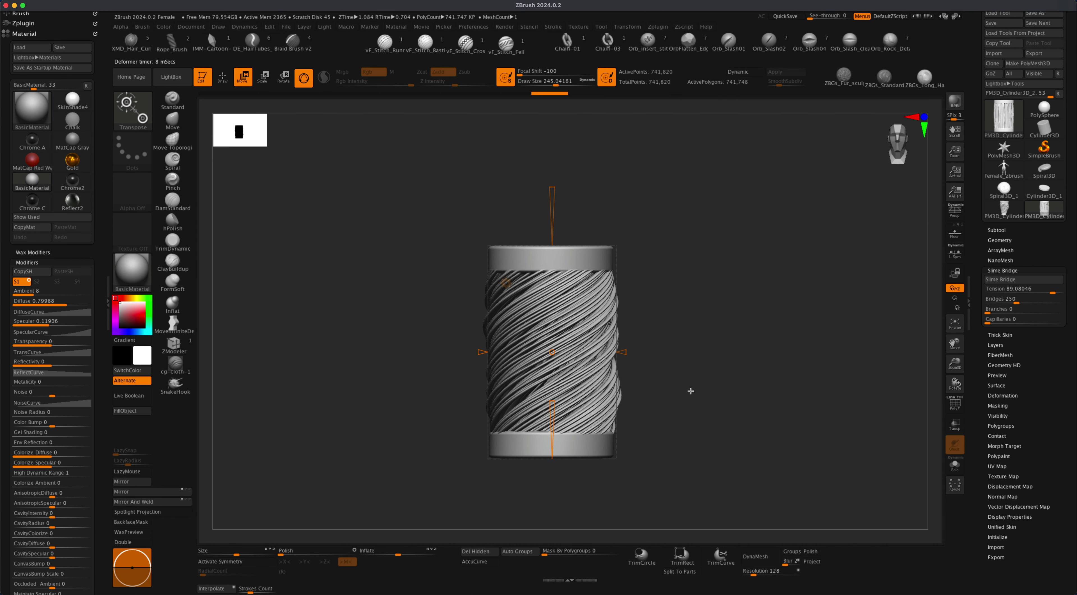
drag(693, 390, 726, 399)
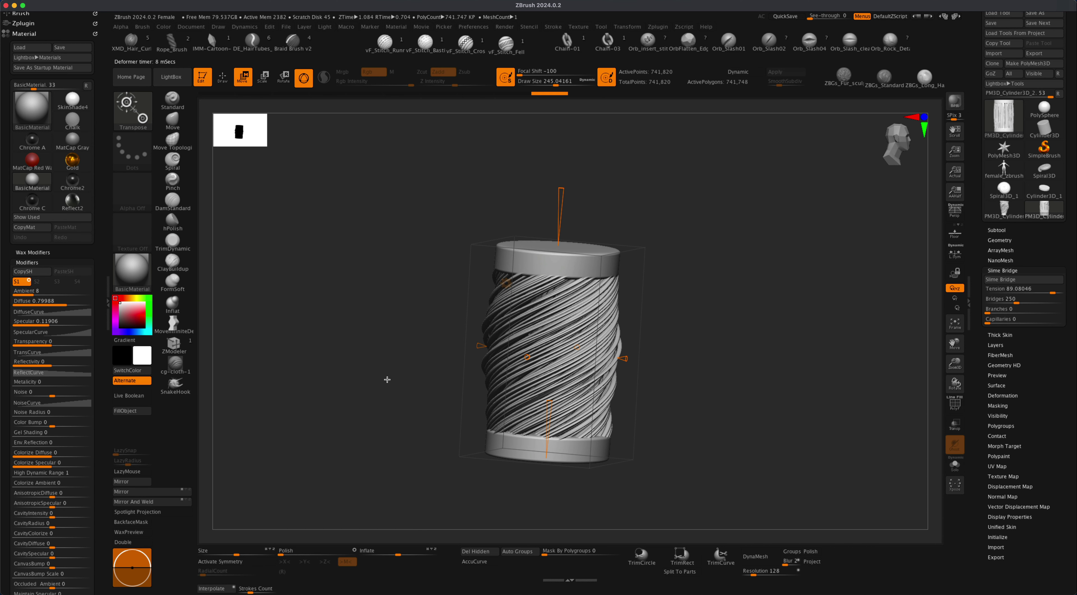
alt+drag(387, 379, 339, 341)
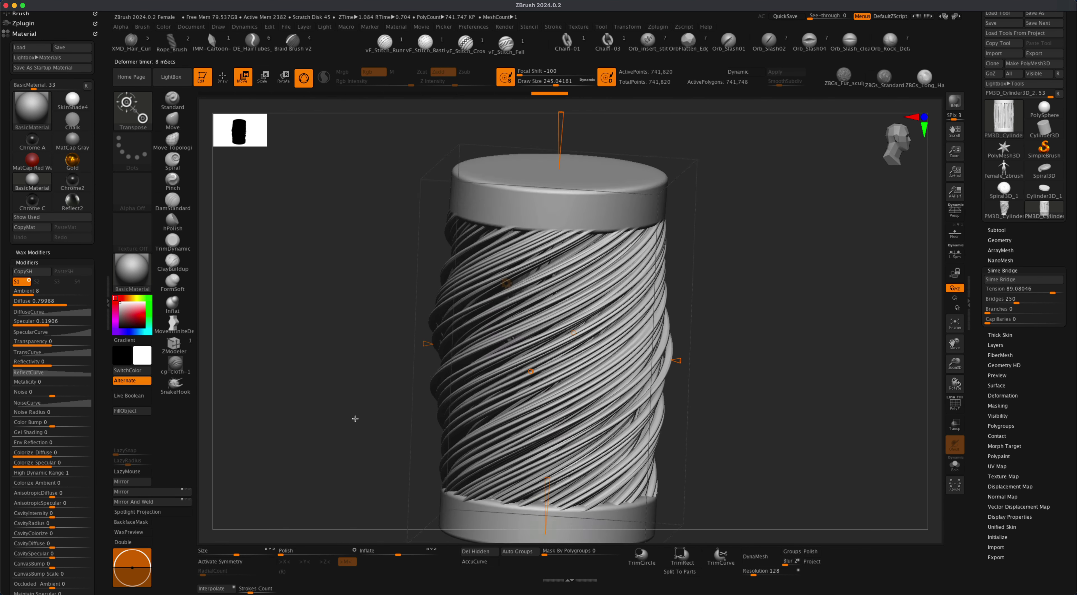
alt+drag(348, 421, 358, 383)
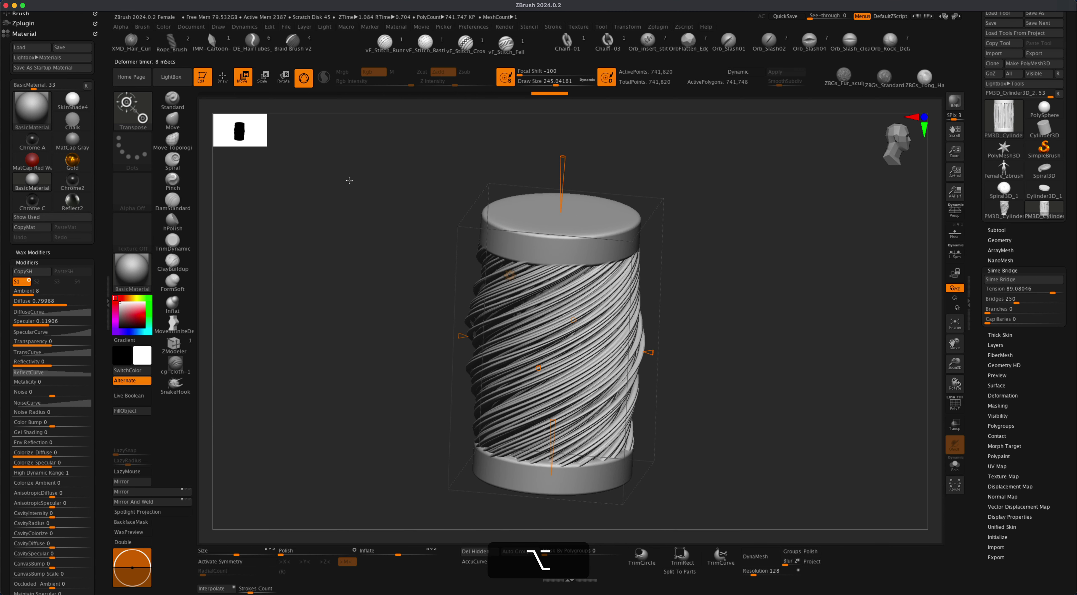
- Accept the Twist deformation on the bridged column and return to Draw mode
click(510, 275)
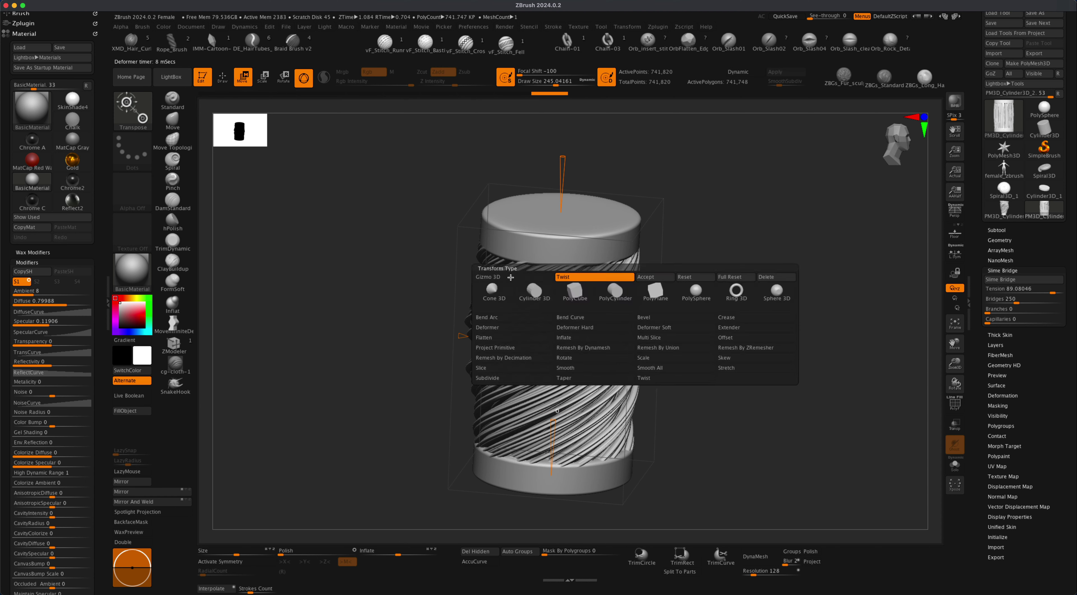
click(719, 347)
drag(718, 347, 665, 348)
key(q)
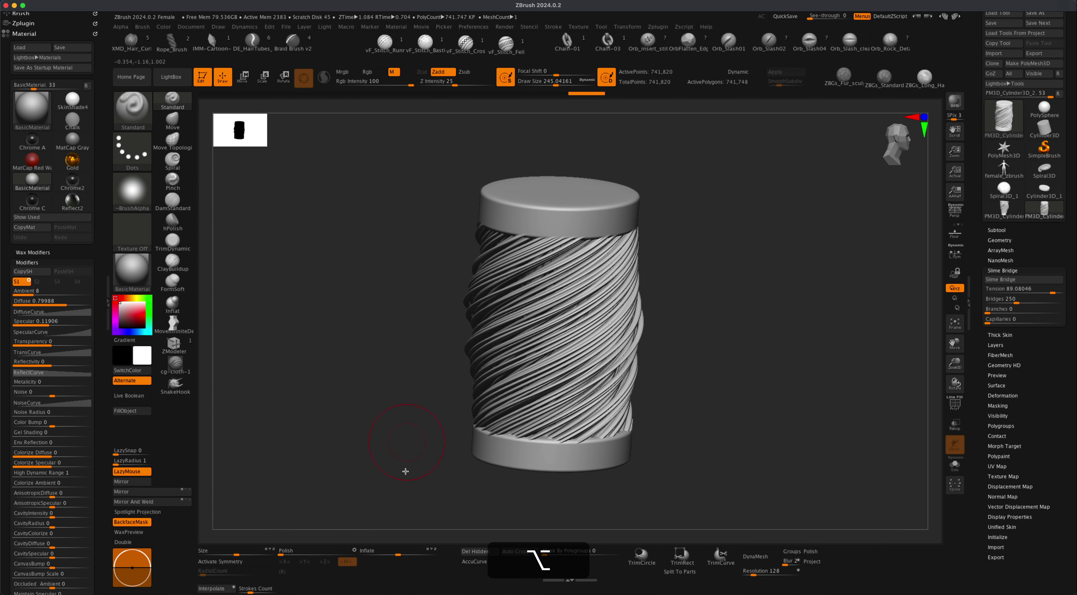
- Try to reshape the twisted column from its upper end with the Taper deformer
drag(399, 553, 407, 553)
drag(395, 454, 388, 393)
click(242, 78)
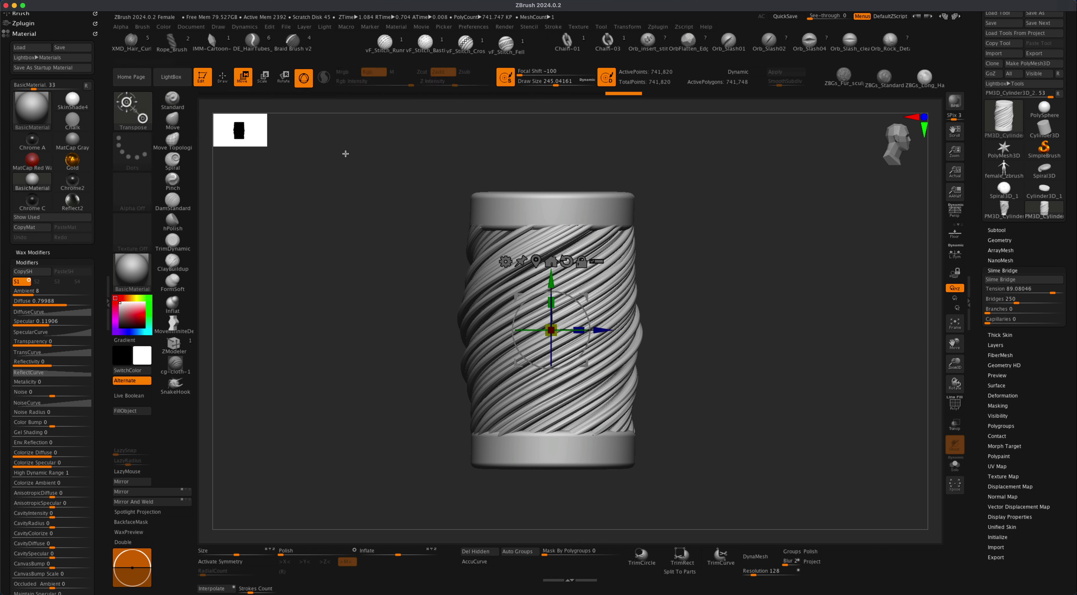
click(506, 261)
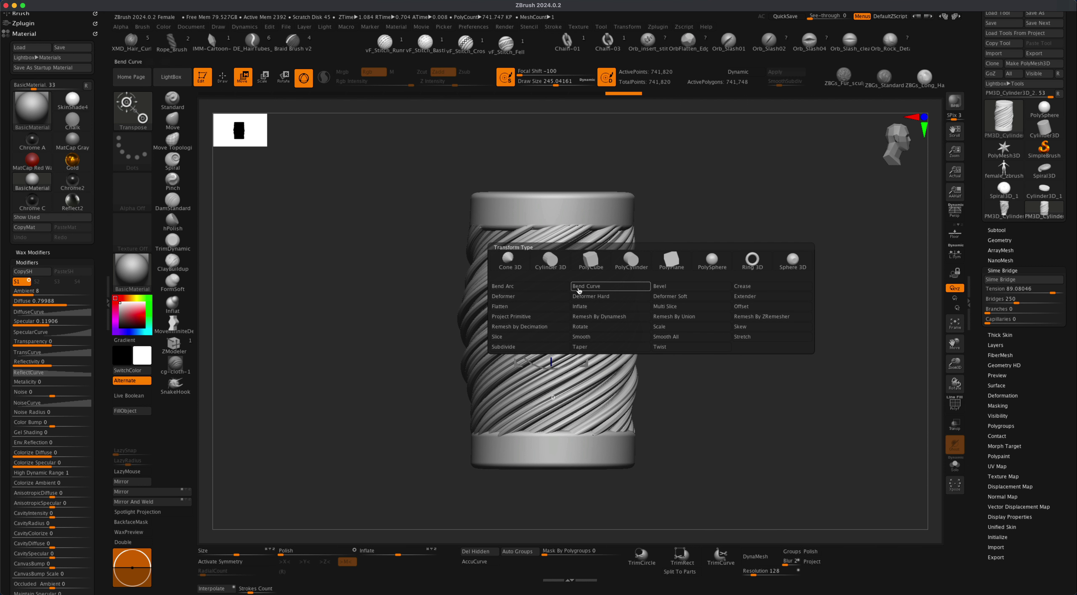
click(595, 347)
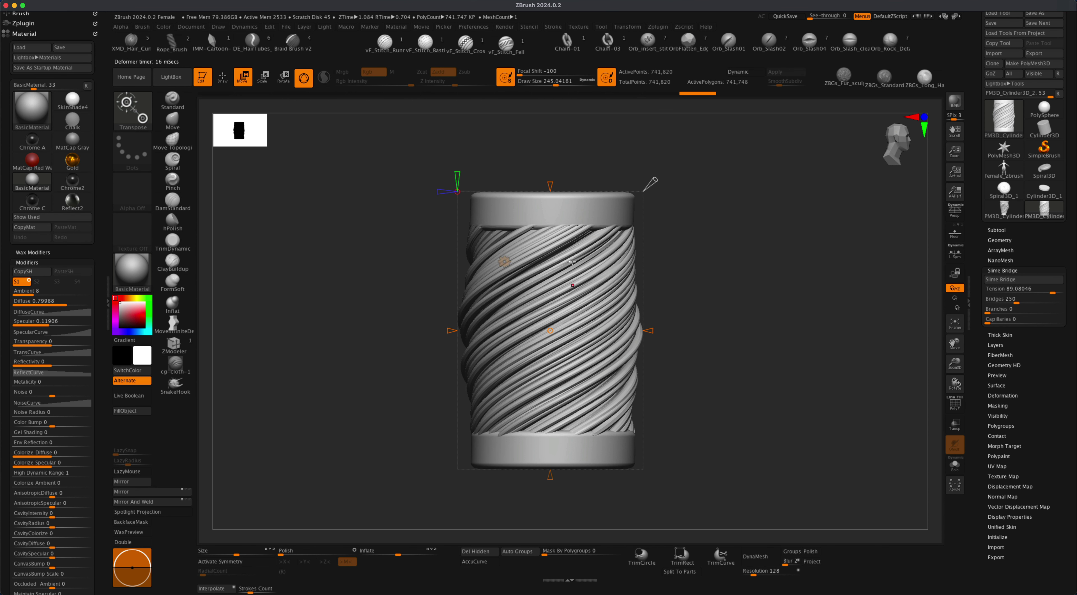
mouse_move(547, 183)
mouse_down()
mouse_move(548, 150)
mouse_move(550, 209)
mouse_move(548, 154)
mouse_up()
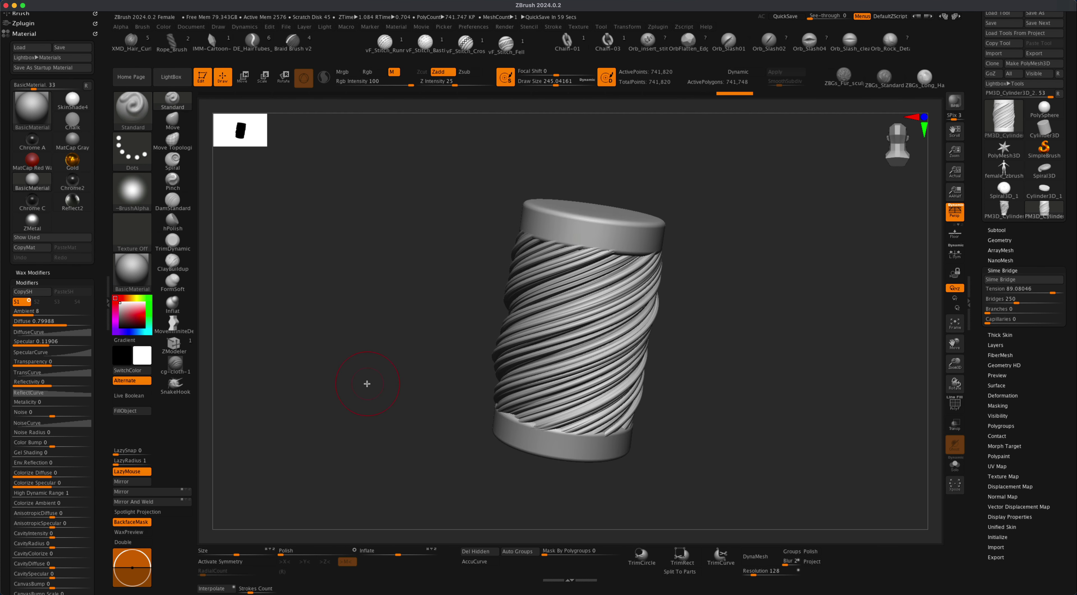
- Apply the Chrome2 material to the twisted column and render it with BPR
click(132, 271)
click(467, 366)
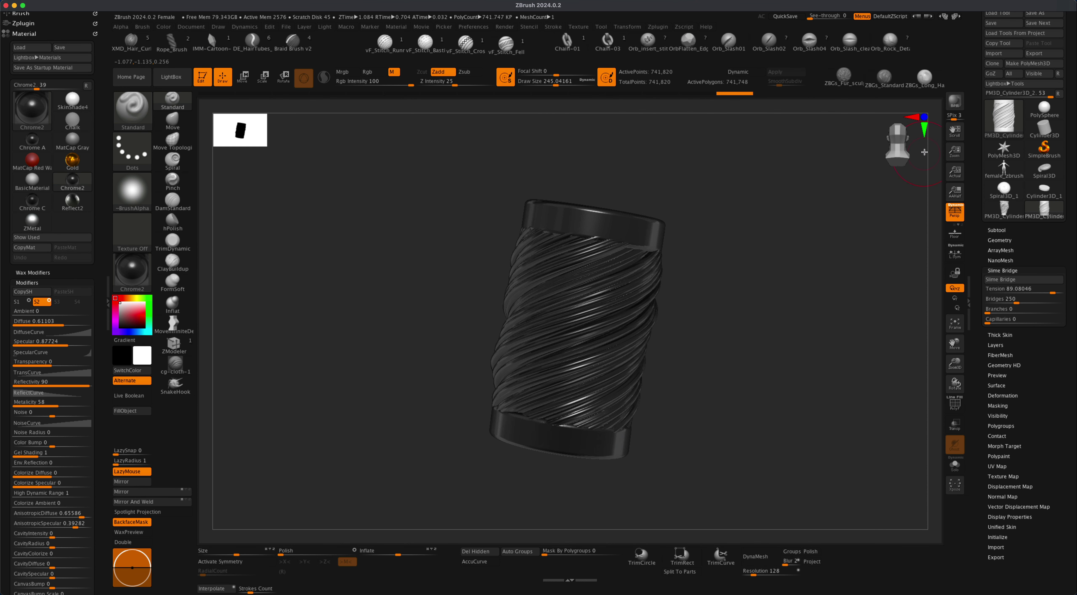
click(955, 105)
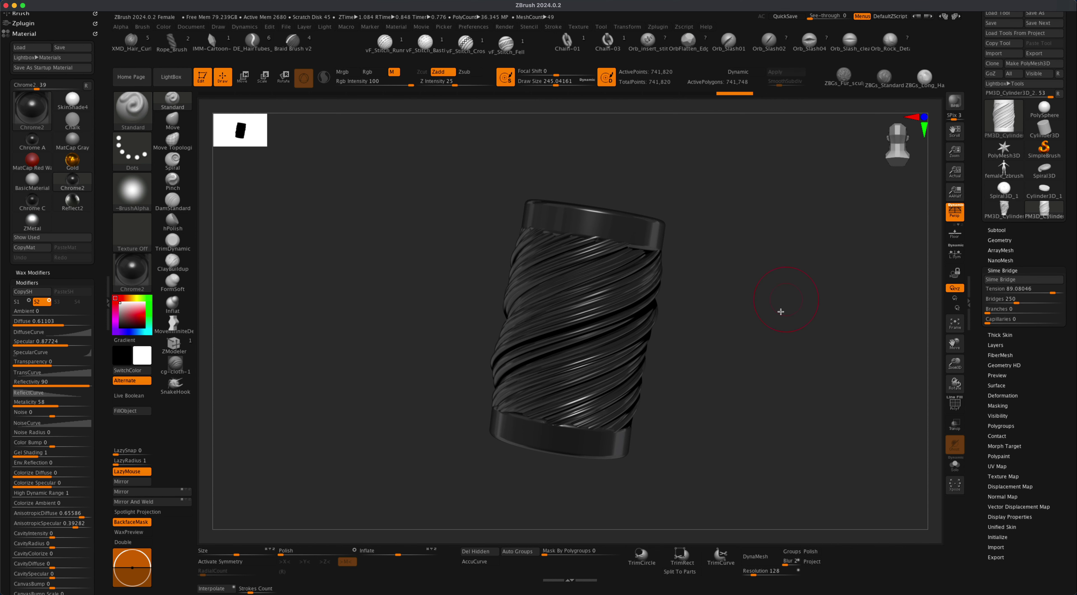
- Stretch the column vertically with the gizmo into a taller, slimmer shape and render it with BPR in the Chrome C material
drag(741, 331, 733, 332)
key(w)
drag(546, 309, 545, 269)
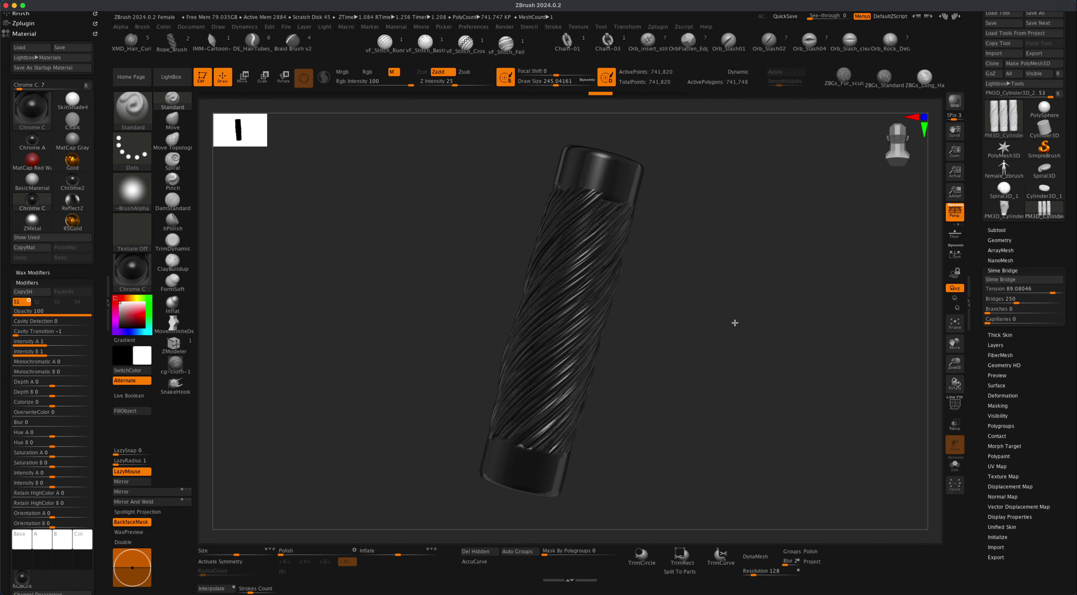
drag(734, 323, 706, 302)
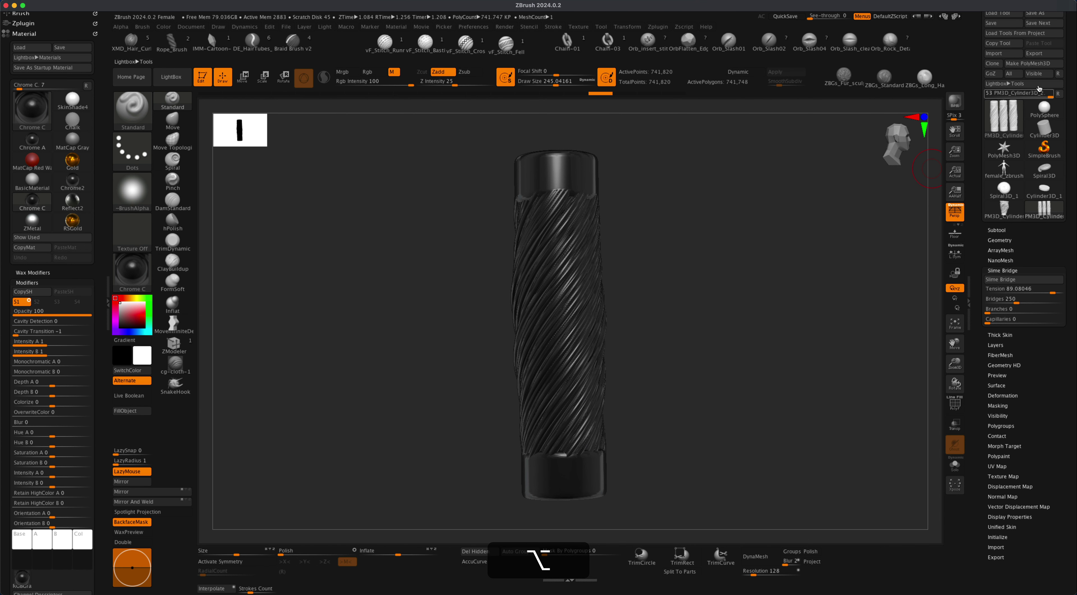
click(950, 109)
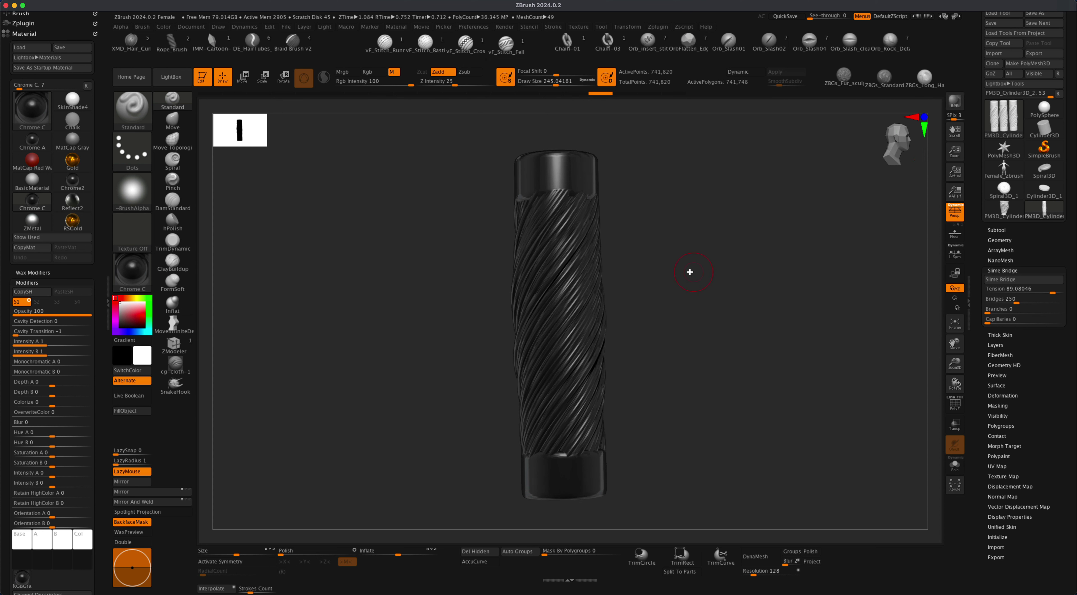